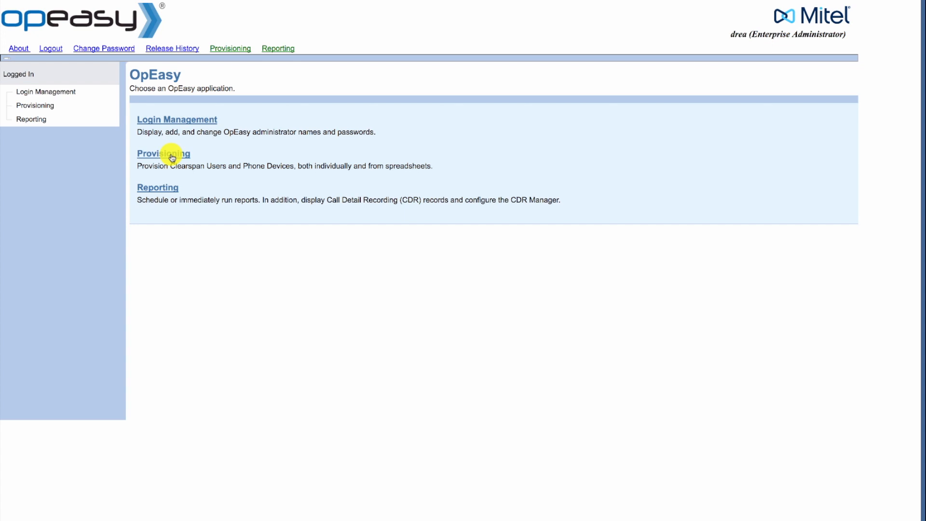
- Search the Hershey group's users where User: Last Name contains the chosen user's surname
{"action": "left_click", "coordinate": [172, 158]}
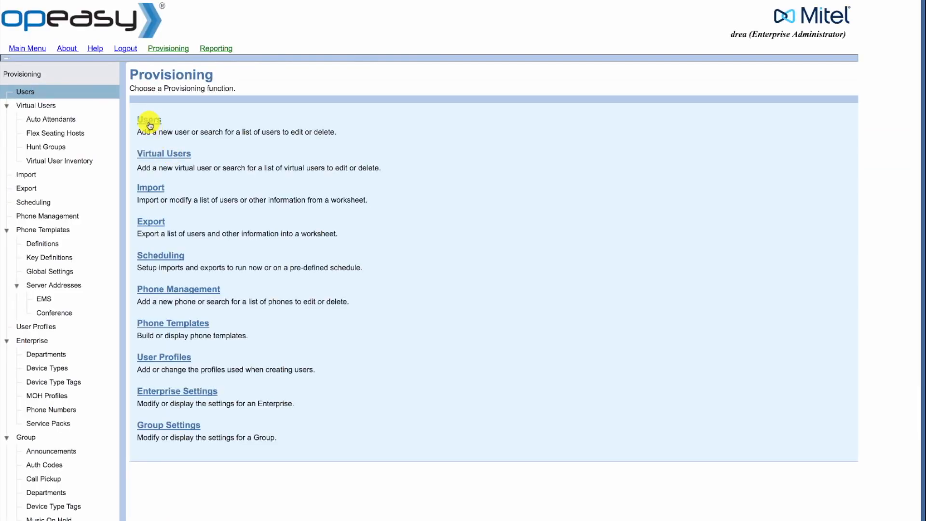
{"action": "left_click", "coordinate": [149, 120]}
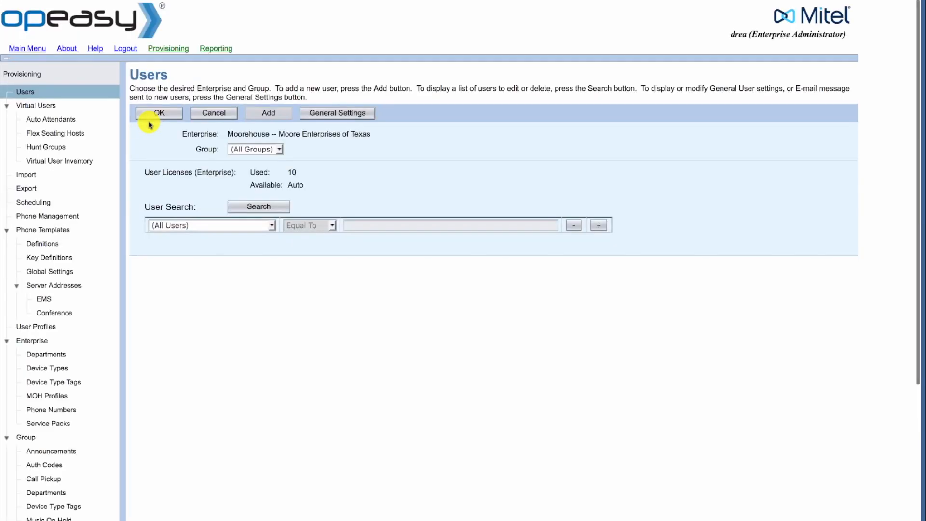
{"action": "left_click", "coordinate": [249, 149]}
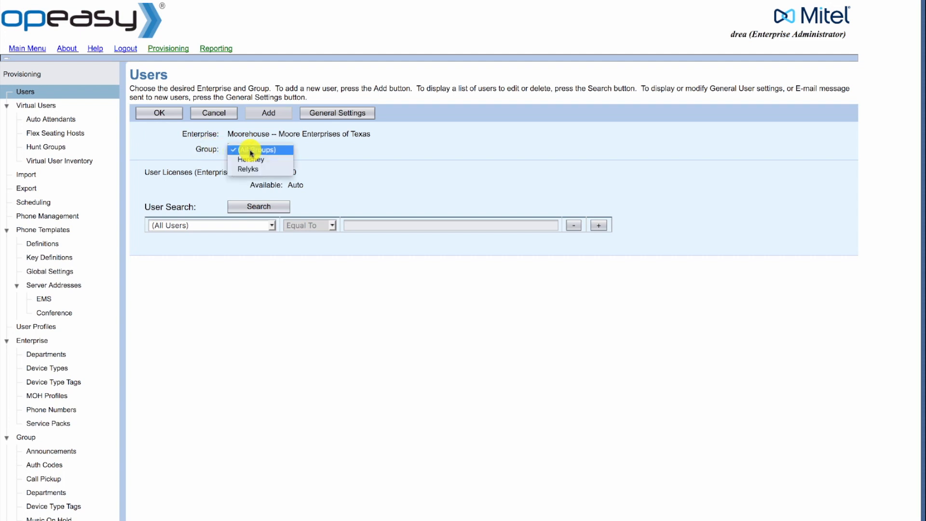
{"action": "left_click", "coordinate": [252, 160]}
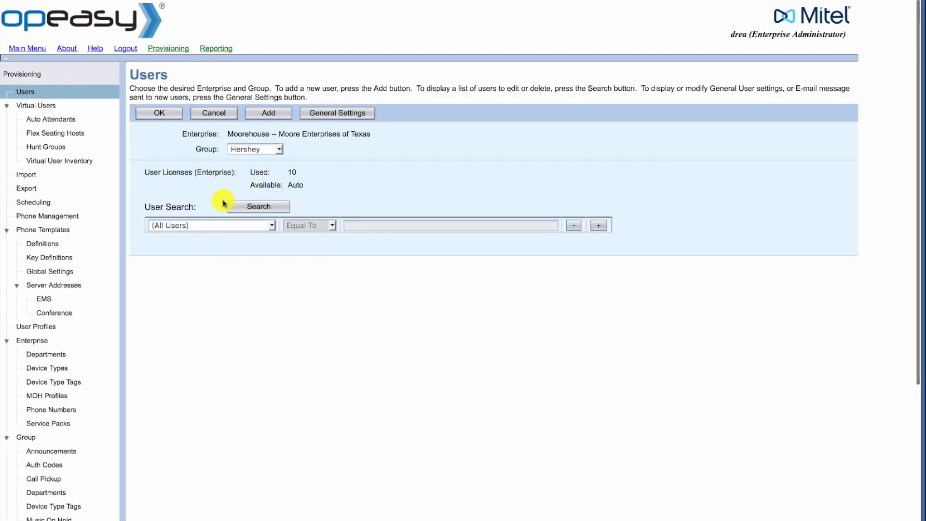
{"action": "left_click", "coordinate": [192, 227]}
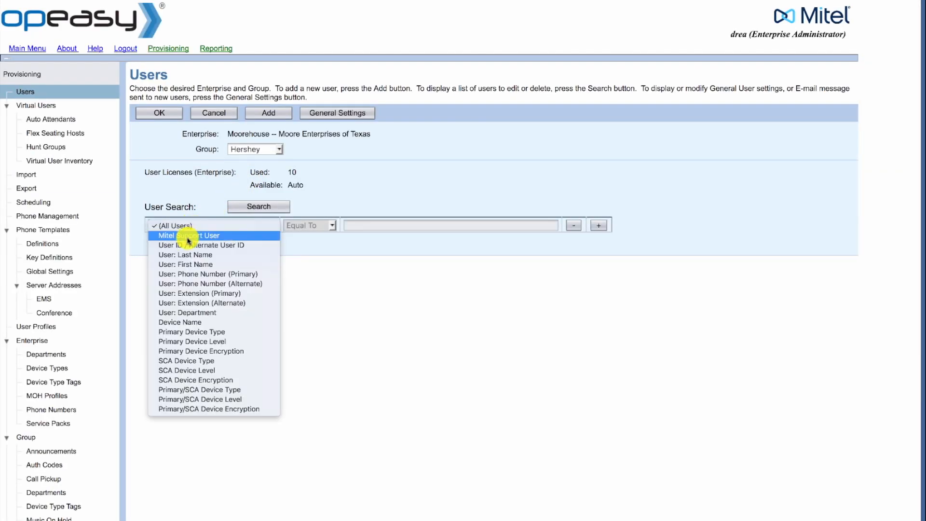
{"action": "left_click", "coordinate": [190, 259]}
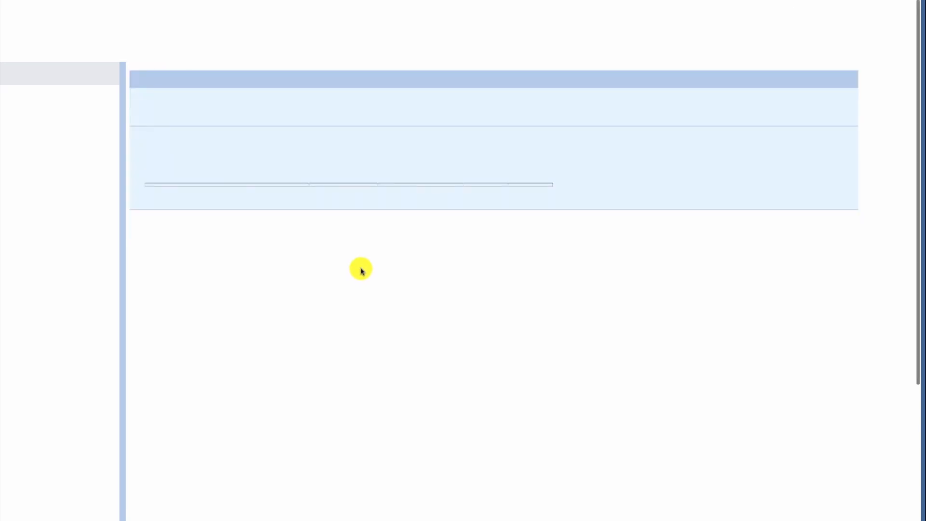
{"action": "left_click", "coordinate": [361, 223]}
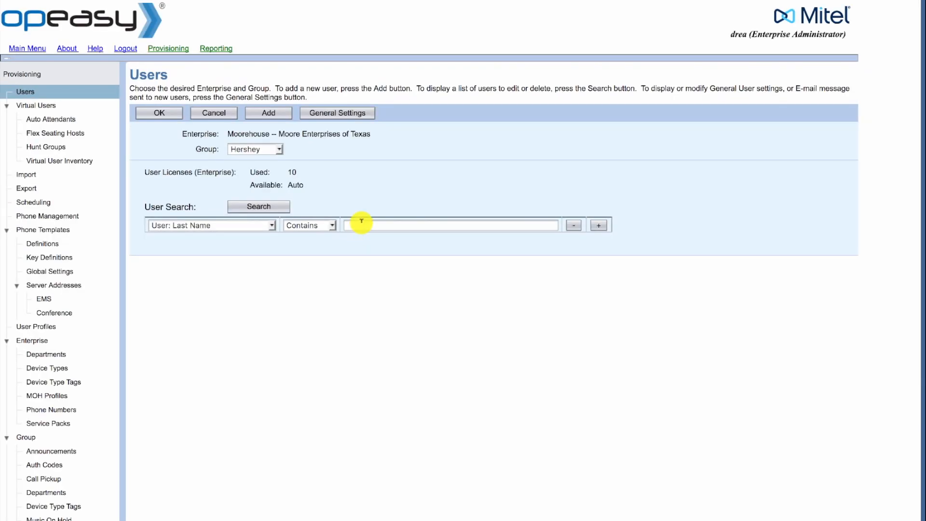
{"action": "type", "text": "Wilson"}
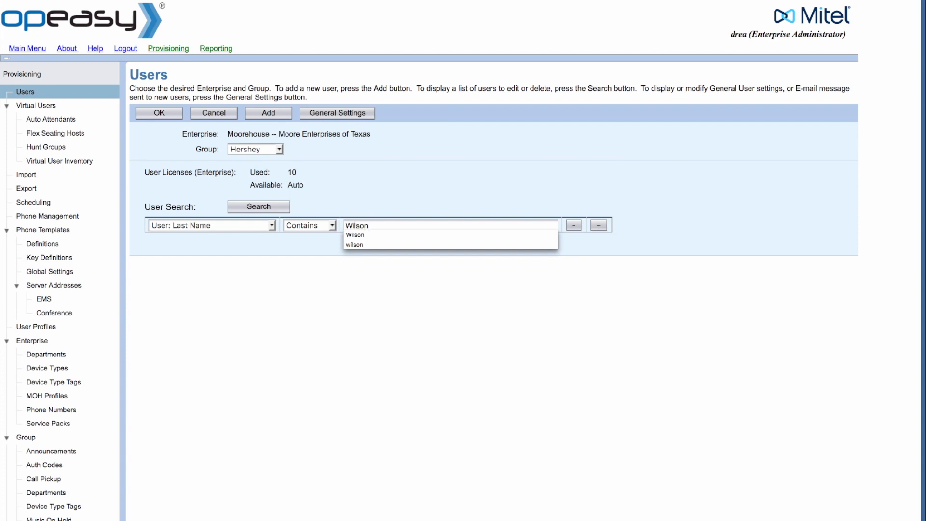
{"action": "left_click", "coordinate": [273, 207]}
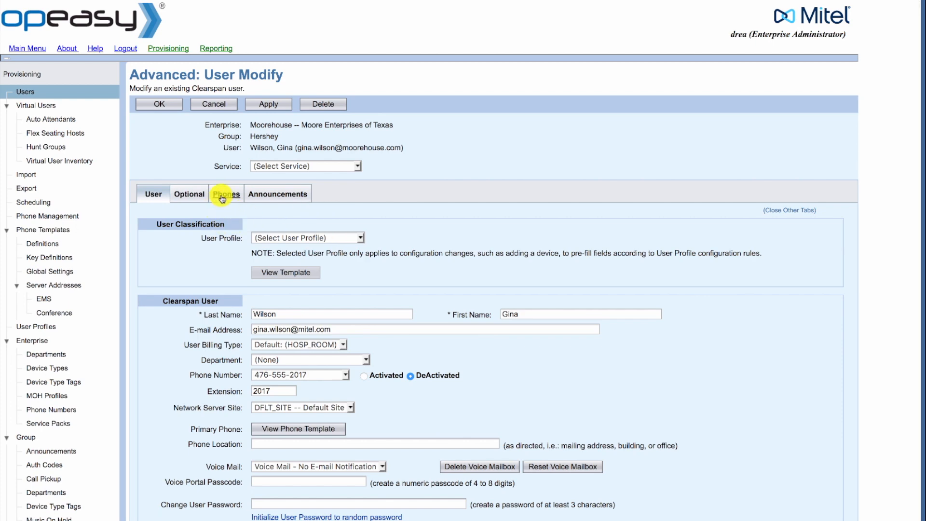
- Open the found user's primary Aastra 6757i device settings from the Phones list
{"action": "left_click", "coordinate": [222, 198]}
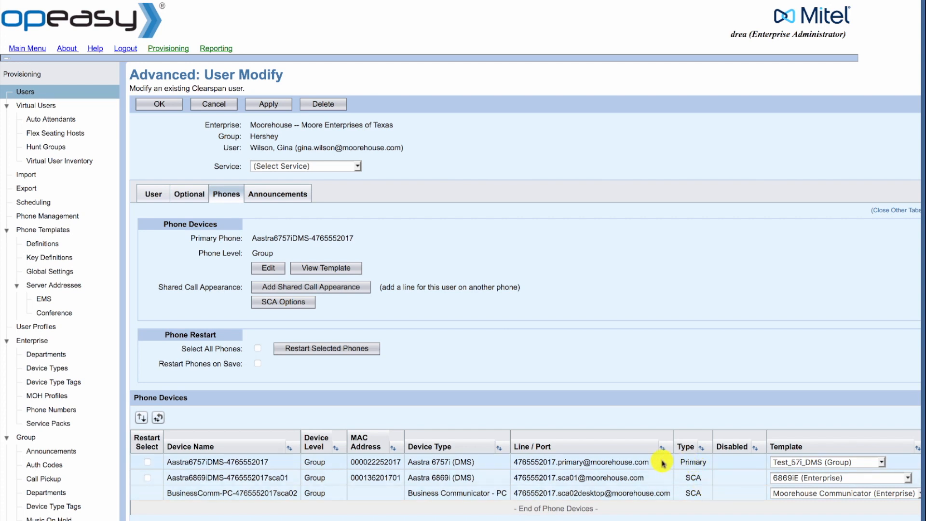
{"action": "left_click", "coordinate": [564, 461]}
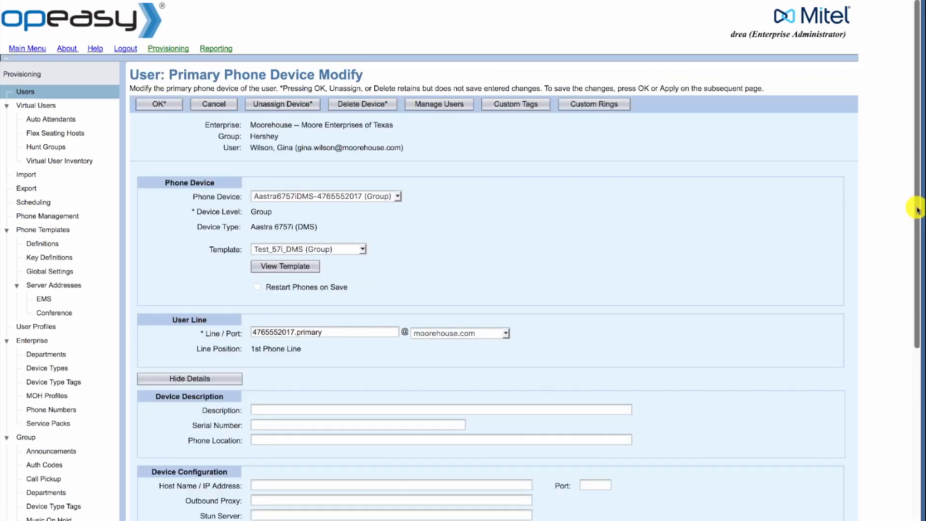
{"action": "left_click_drag", "start_coordinate": [915, 207], "coordinate": [916, 282]}
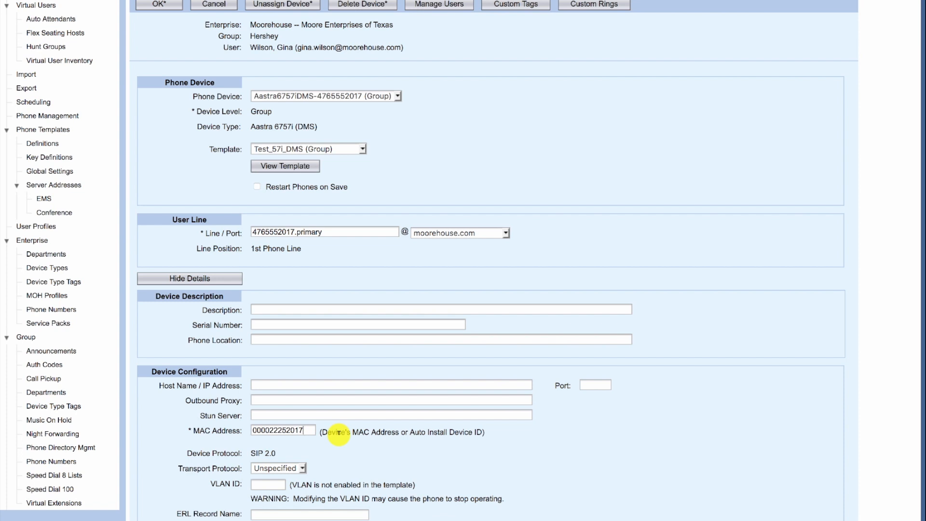
{"action": "key", "text": "BackSpace"}
{"action": "key", "text": "BackSpace"}
{"action": "key", "text": "BackSpace"}
{"action": "key", "text": "BackSpace"}
{"action": "key", "text": "BackSpace"}
{"action": "key", "text": "BackSpace"}
{"action": "key", "text": "BackSpace"}
{"action": "key", "text": "BackSpace"}
{"action": "key", "text": "BackSpace"}
{"action": "key", "text": "BackSpace"}
{"action": "key", "text": "BackSpace"}
{"action": "key", "text": "BackSpace"}
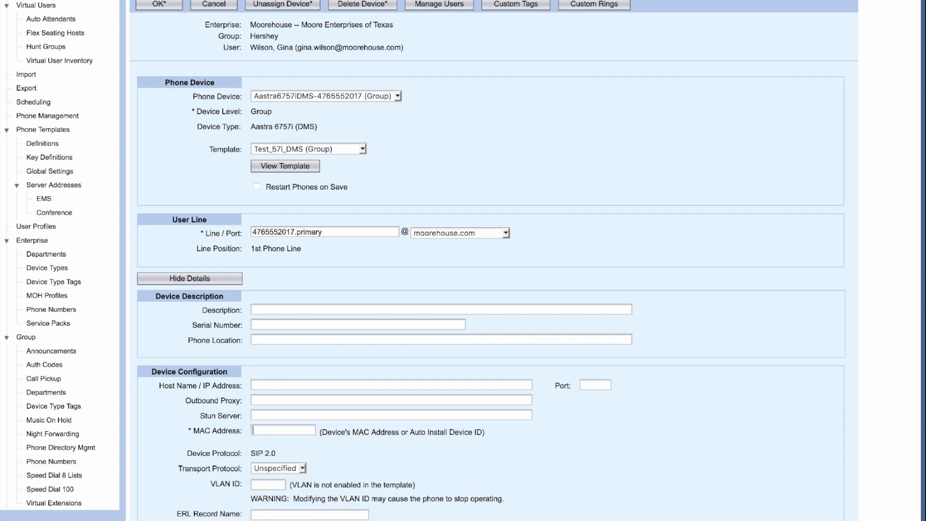
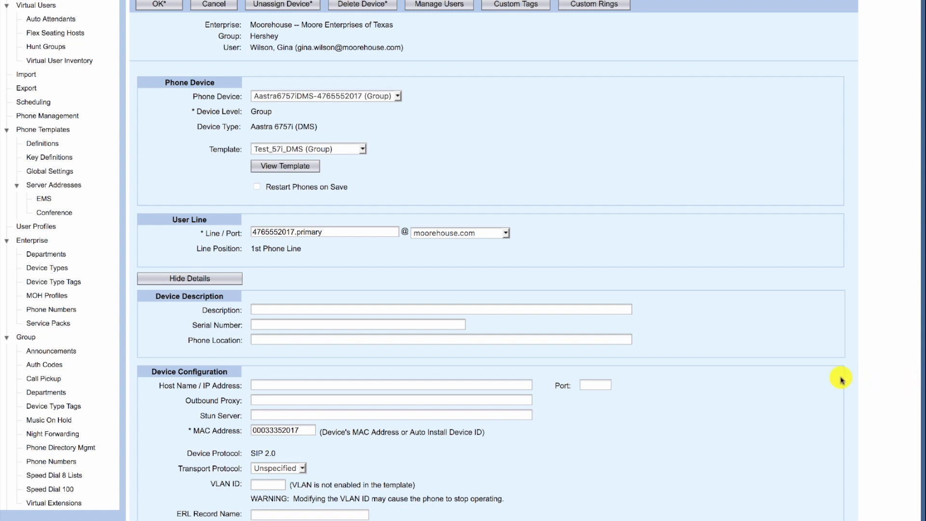
{"action": "scroll", "coordinate": [841, 381], "scroll_direction": "up", "scroll_amount": 3}
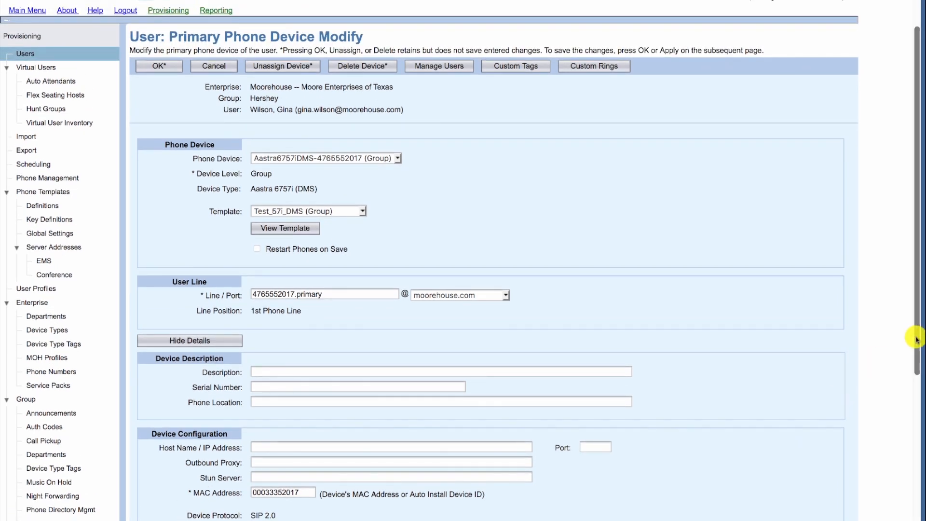
{"action": "left_click", "coordinate": [164, 67]}
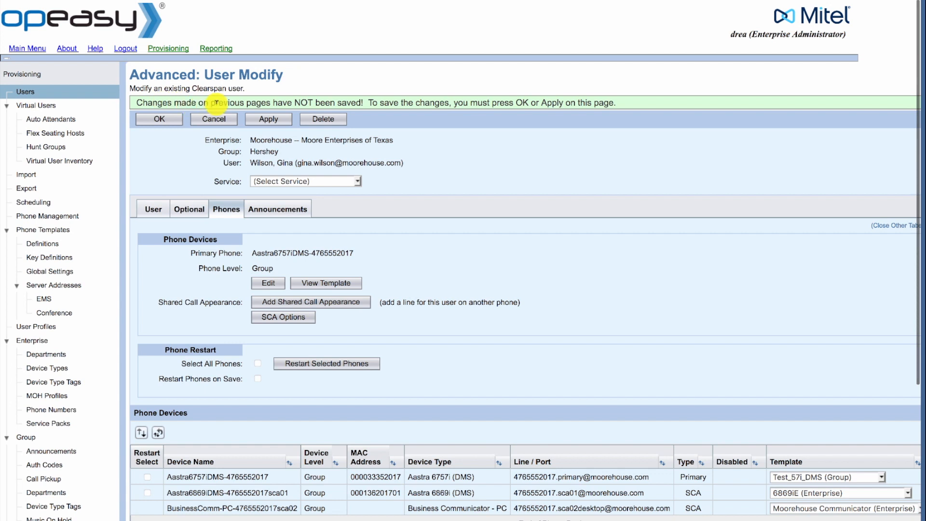
- Apply the user's pending phone changes and return to the Users search page
{"action": "left_click", "coordinate": [268, 120]}
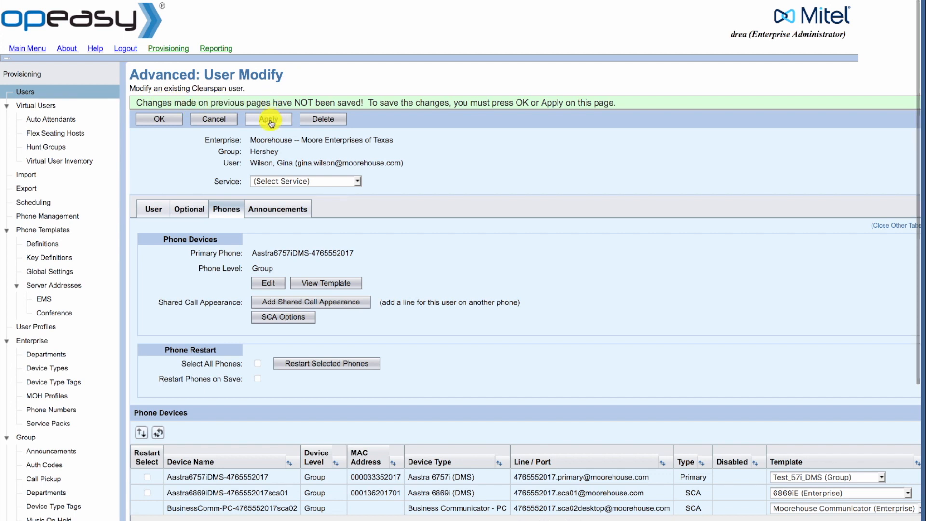
{"action": "left_click", "coordinate": [149, 120]}
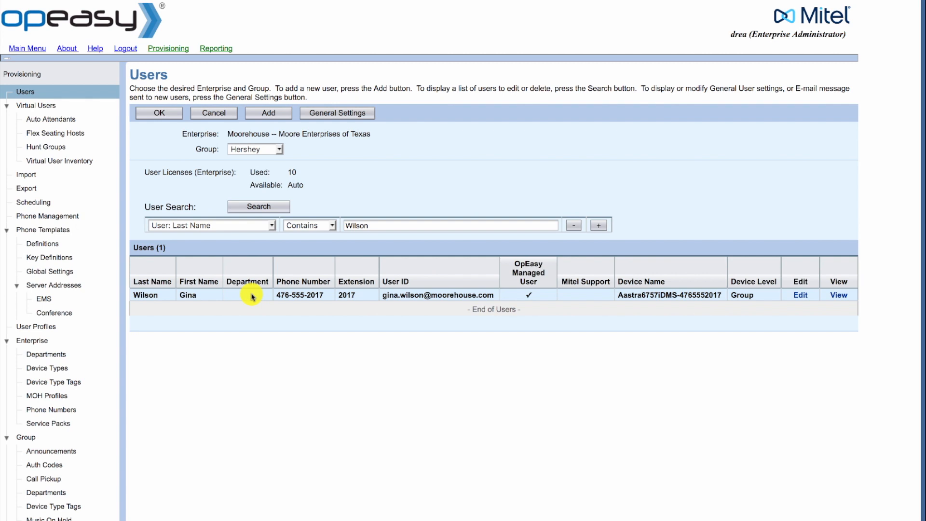
- Search the Hershey users again with the second user's surname as the last name
{"action": "left_click_drag", "start_coordinate": [382, 225], "coordinate": [340, 221]}
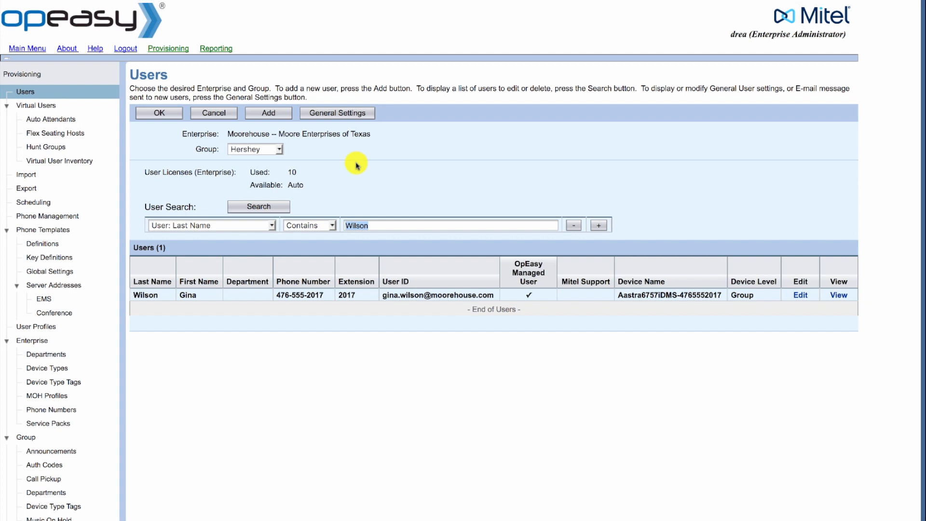
{"action": "type", "text": "Bordois"}
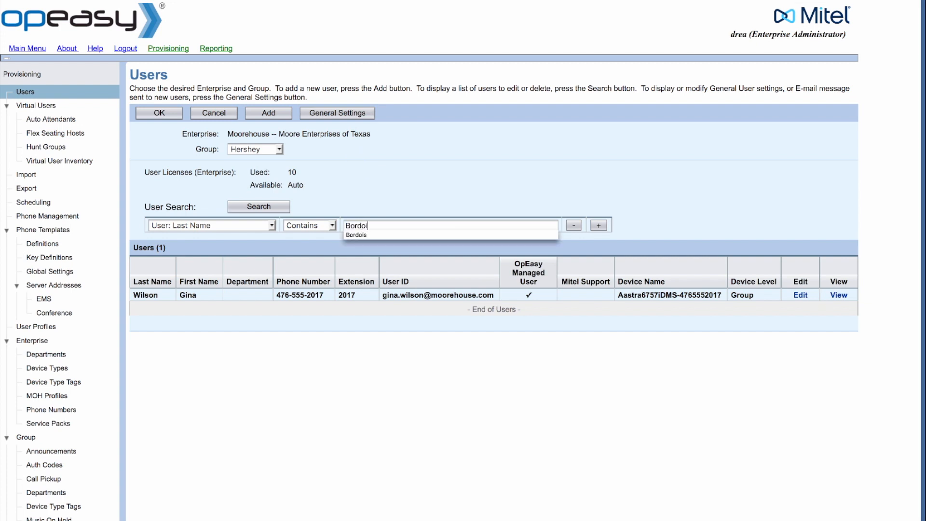
{"action": "left_click", "coordinate": [257, 208]}
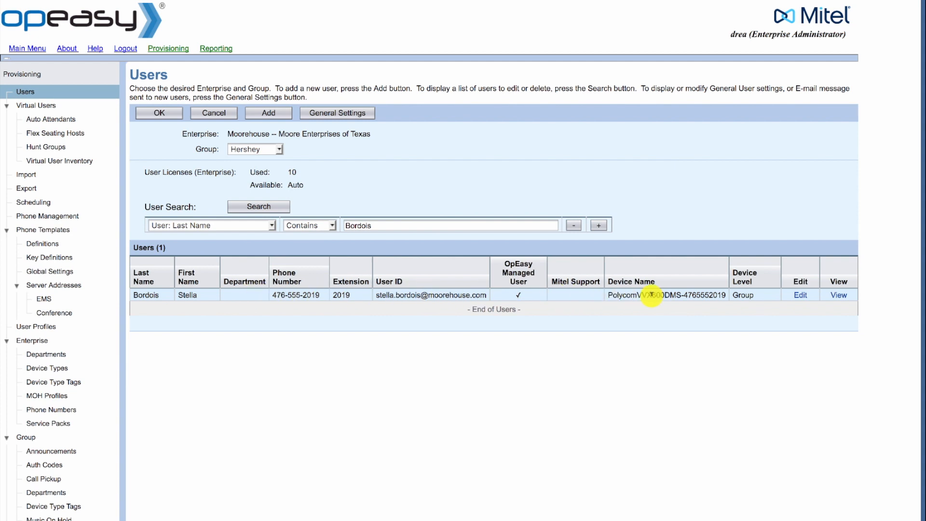
- Open the found user's primary Polycom VVX 600 phone device settings
{"action": "left_click", "coordinate": [802, 297]}
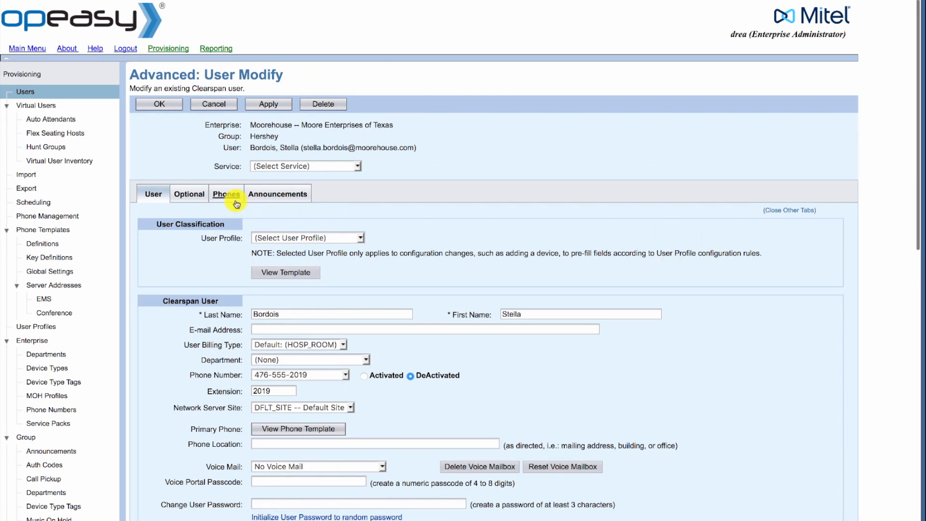
{"action": "left_click", "coordinate": [233, 198]}
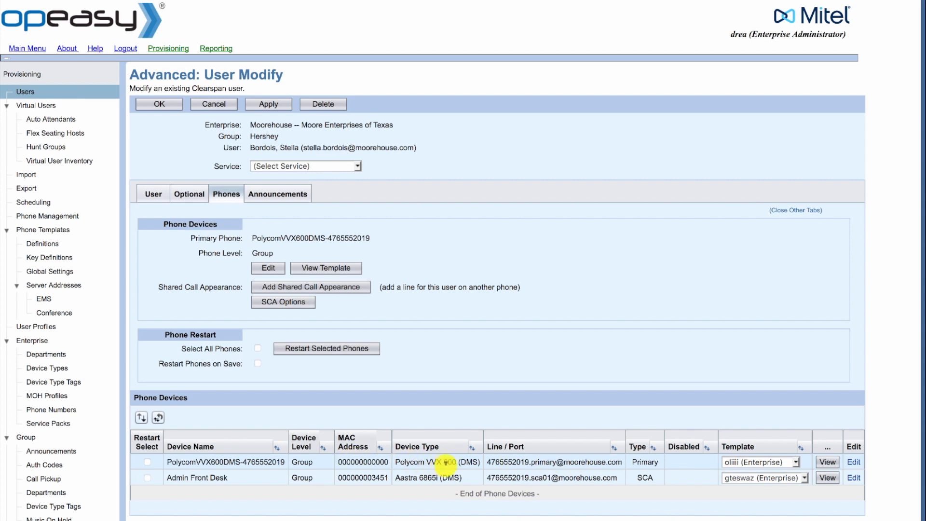
{"action": "left_click", "coordinate": [461, 462]}
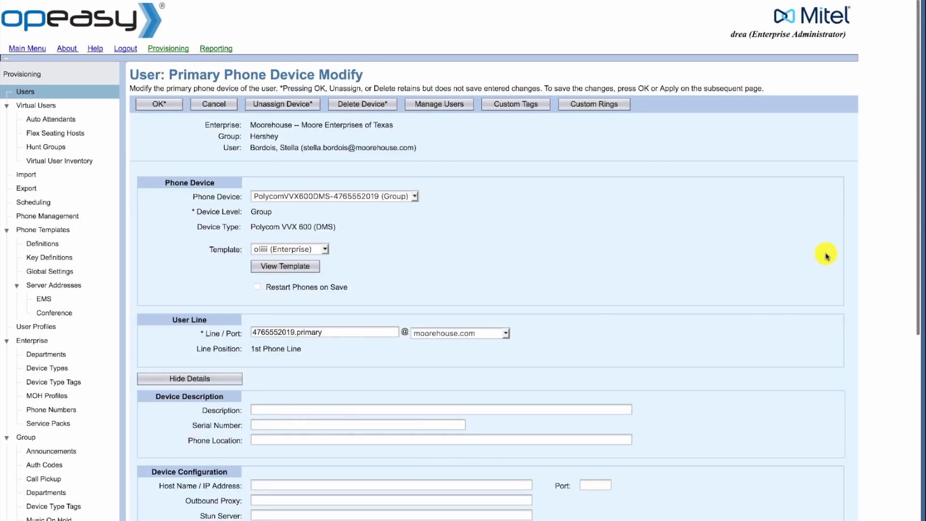
- Overwrite the Device Access Password under Device Configuration with the new password
{"action": "left_click_drag", "start_coordinate": [915, 250], "coordinate": [919, 372]}
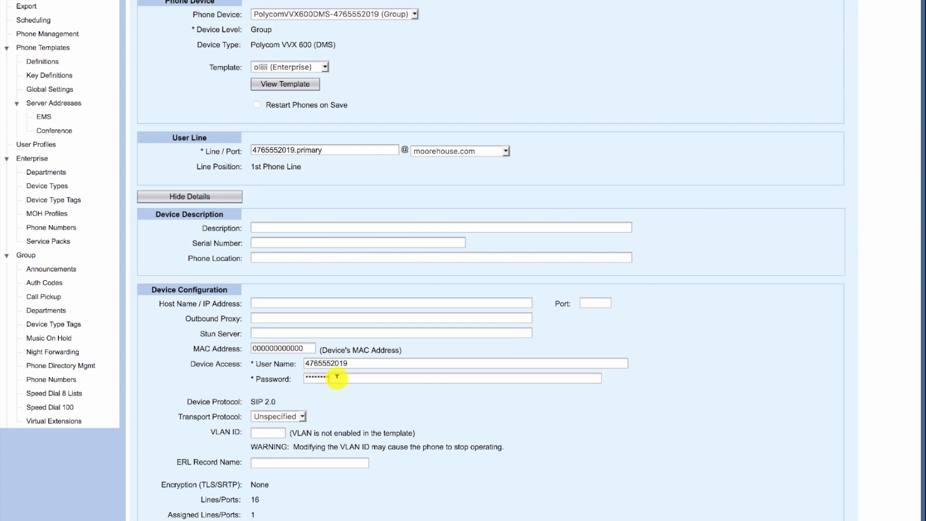
{"action": "left_click_drag", "start_coordinate": [338, 376], "coordinate": [276, 376]}
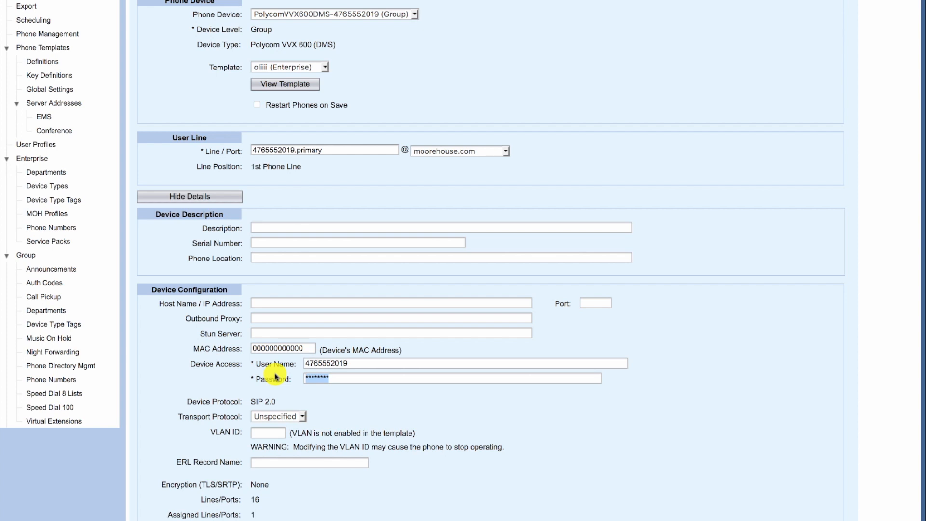
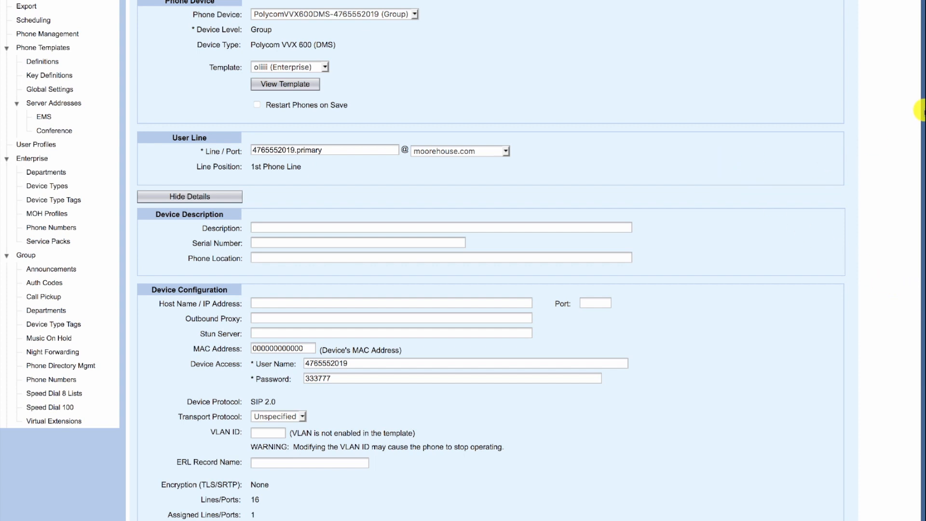
{"action": "scroll", "coordinate": [831, 137], "scroll_direction": "up", "scroll_amount": 1}
{"action": "scroll", "coordinate": [831, 137], "scroll_direction": "up", "scroll_amount": 5}
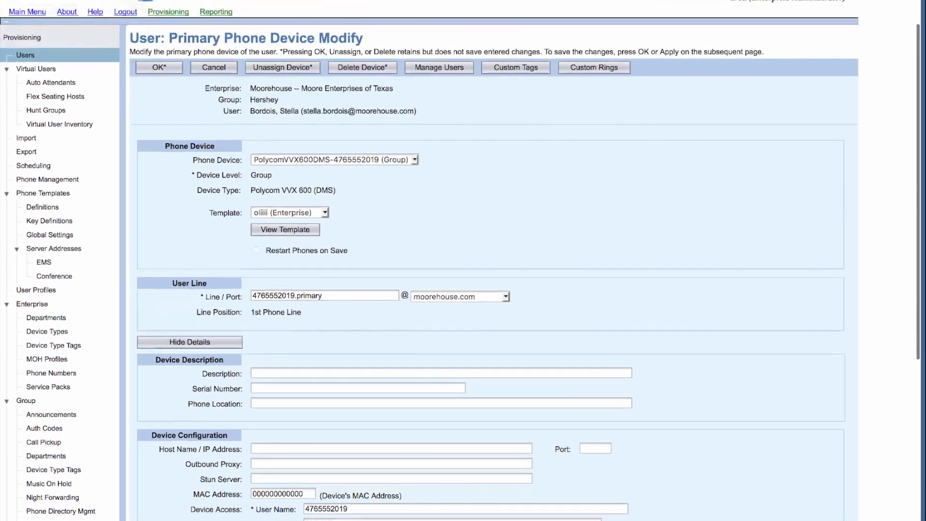
- Confirm the Polycom VVX 600 device change, then apply and close the user's settings
{"action": "left_click", "coordinate": [175, 109]}
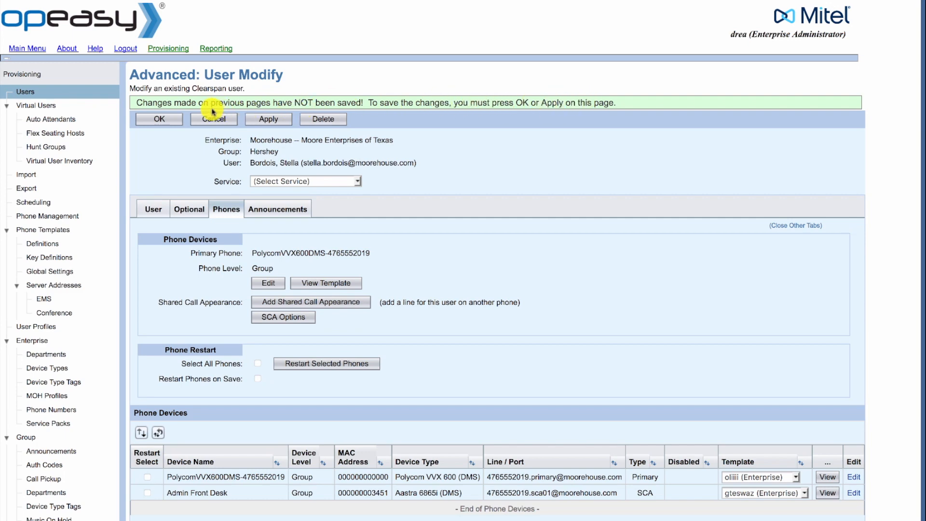
{"action": "left_click", "coordinate": [266, 121]}
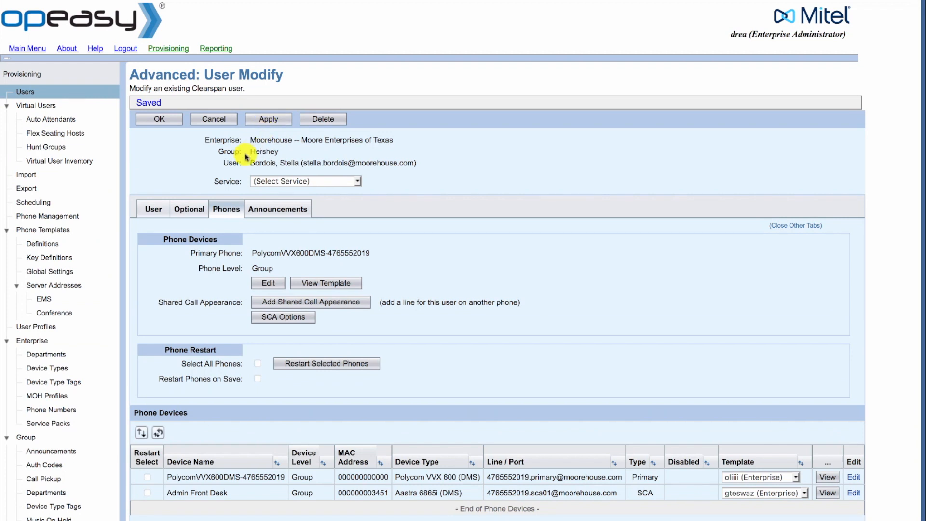
{"action": "left_click", "coordinate": [165, 124]}
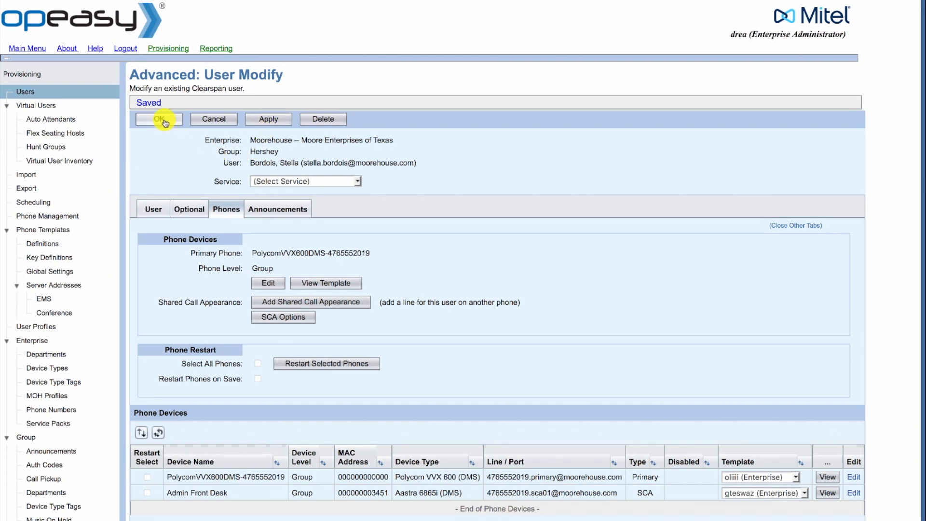